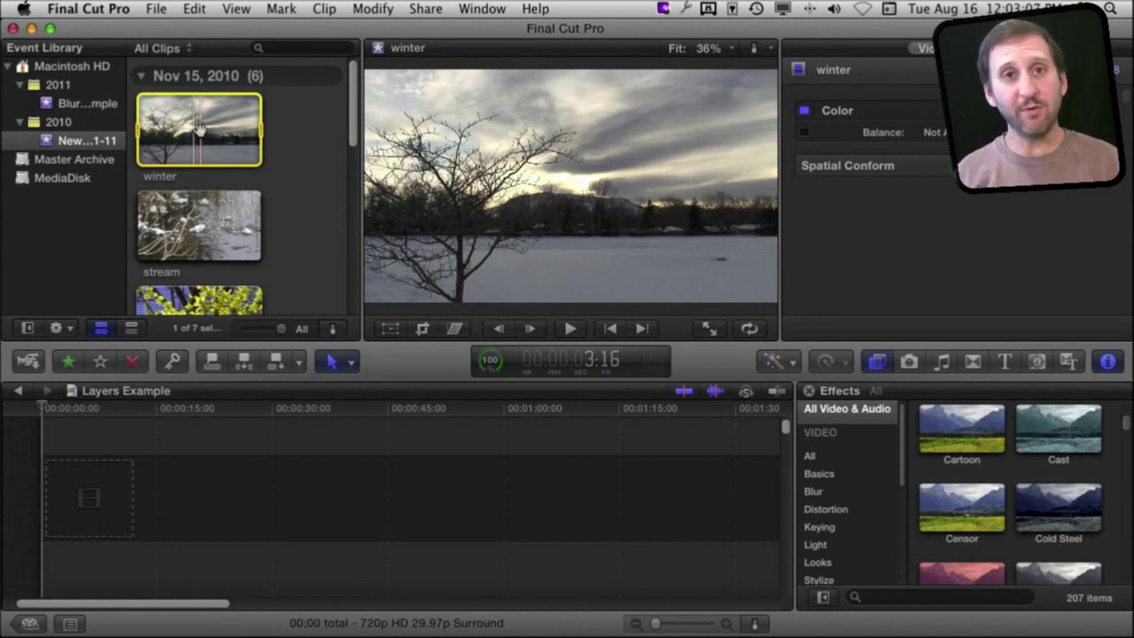
Add the winter clip to the empty Layers Example timeline and zoom the timeline in.
left_click_drag(98, 497, 95, 500)
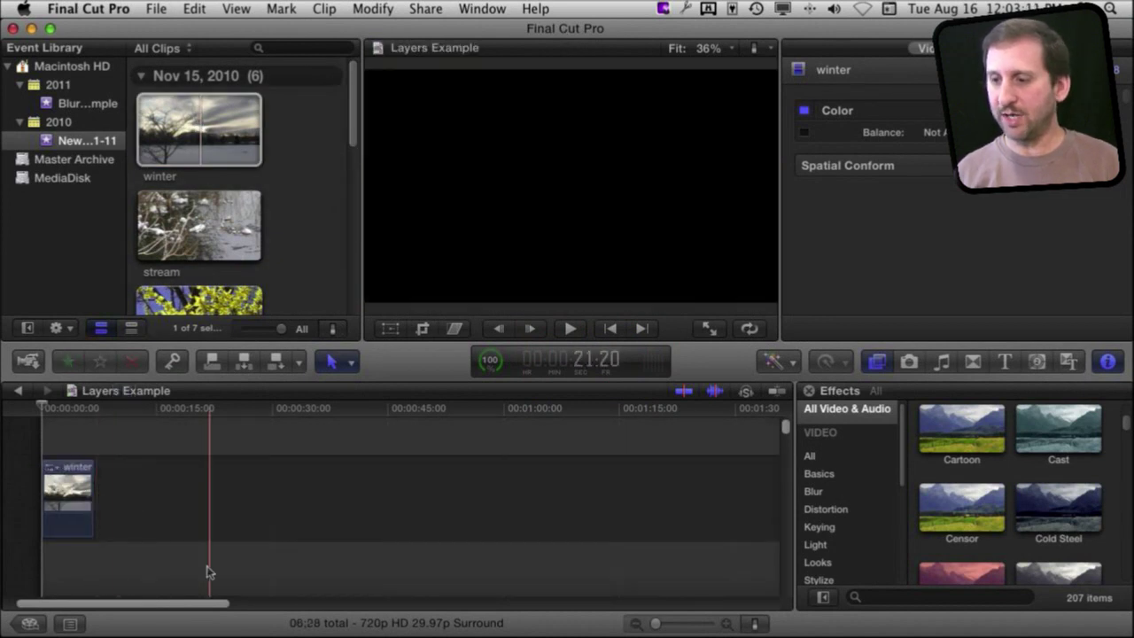
key("super+equal")
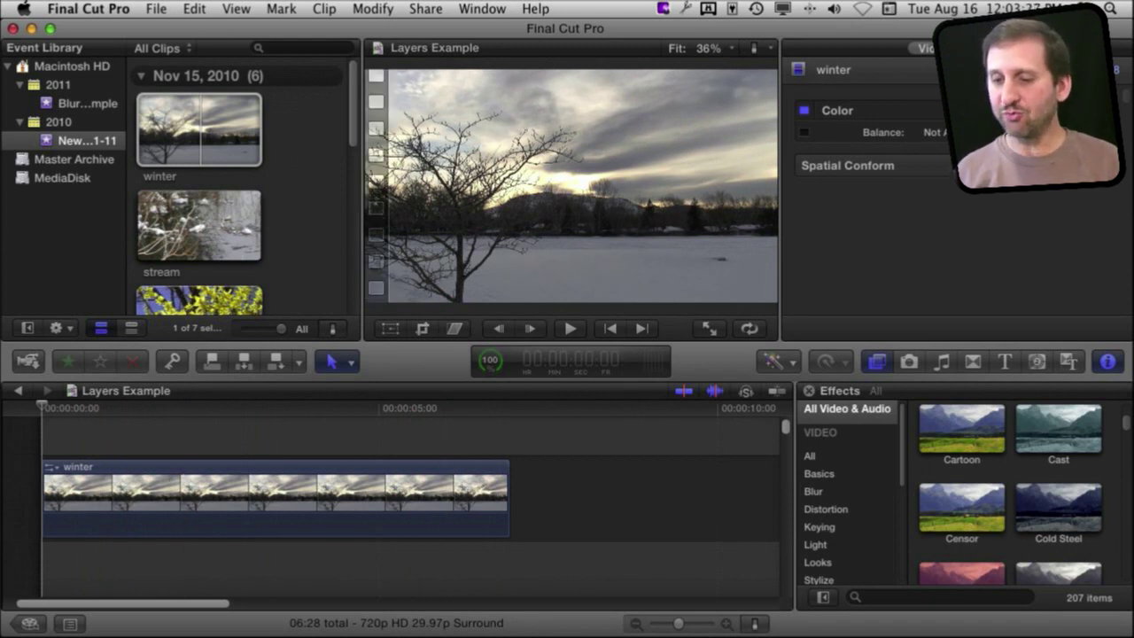
Connect Beautiful.png above the winter clip so the red 'Beautiful!!' text overlays the footage.
left_click_drag(278, 634, 72, 430)
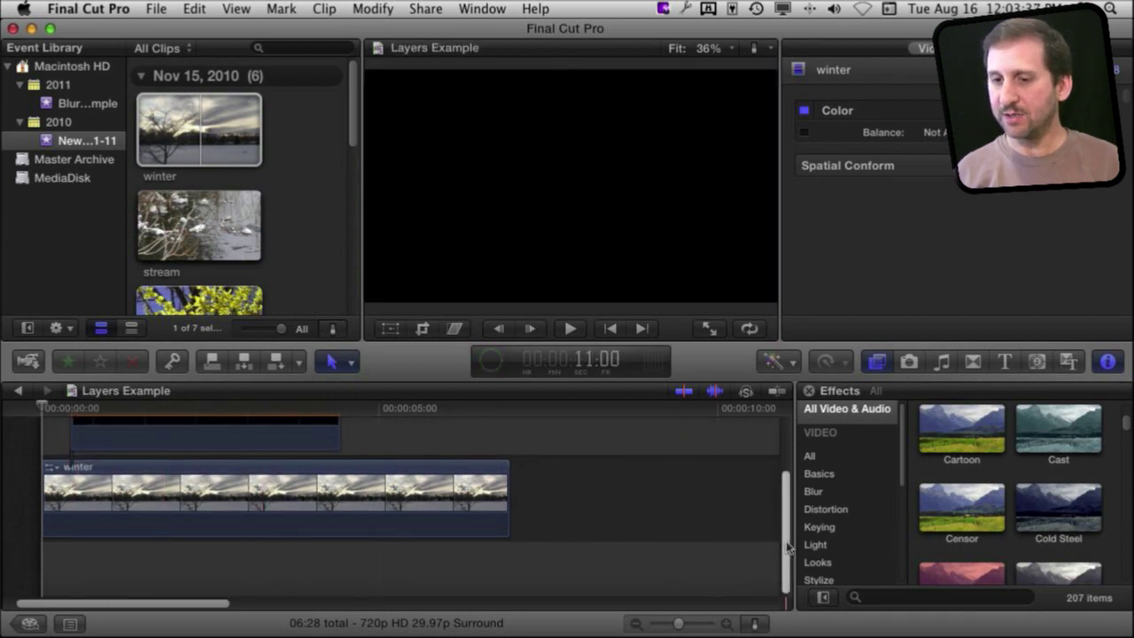
left_click_drag(786, 544, 782, 493)
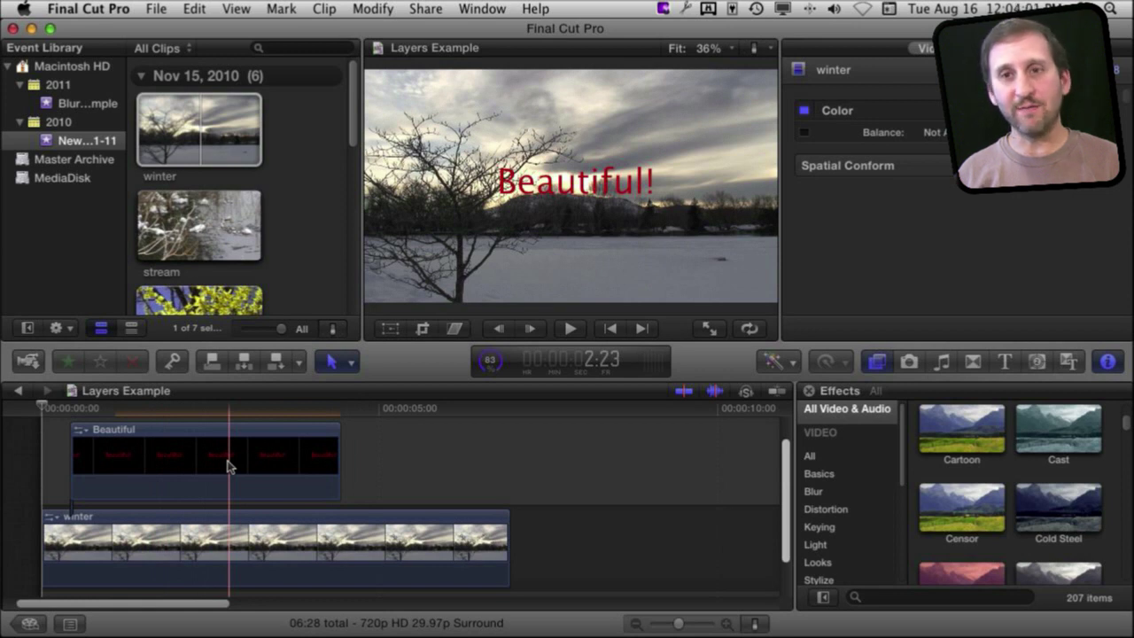
Scale the Beautiful title to 83% and nudge it slightly left and down.
left_click(270, 475)
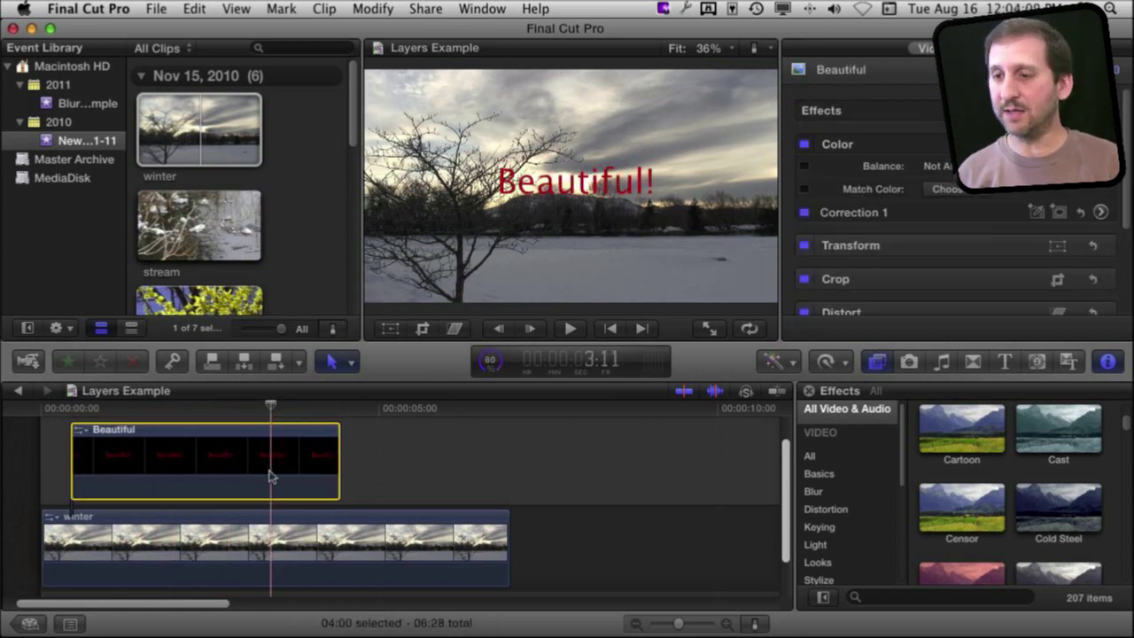
left_click(390, 329)
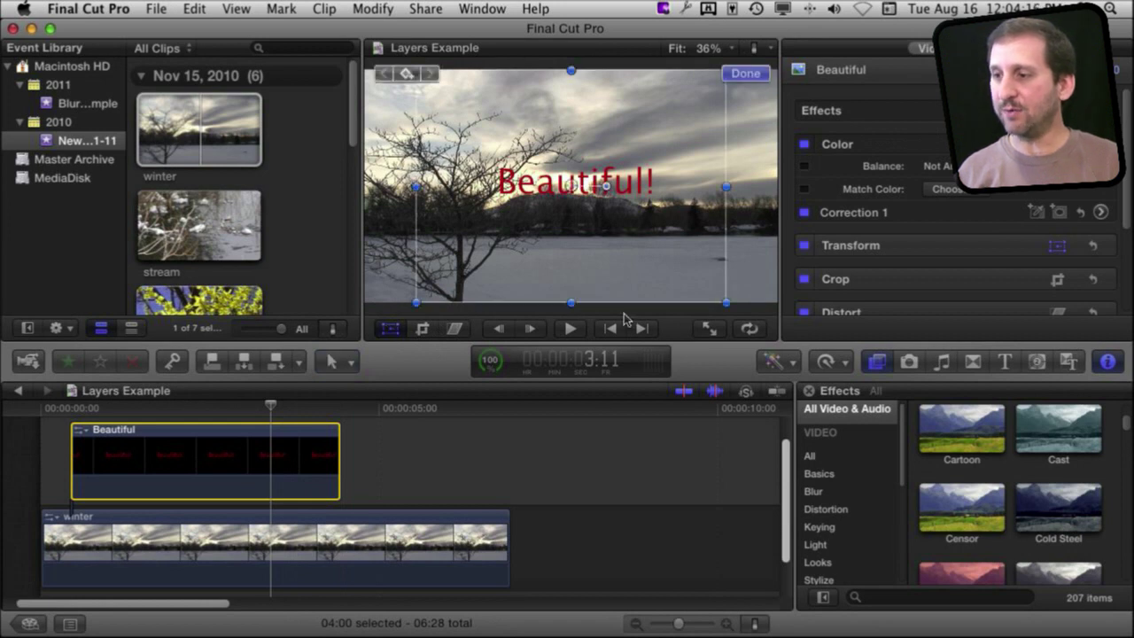
left_click_drag(724, 304, 839, 479)
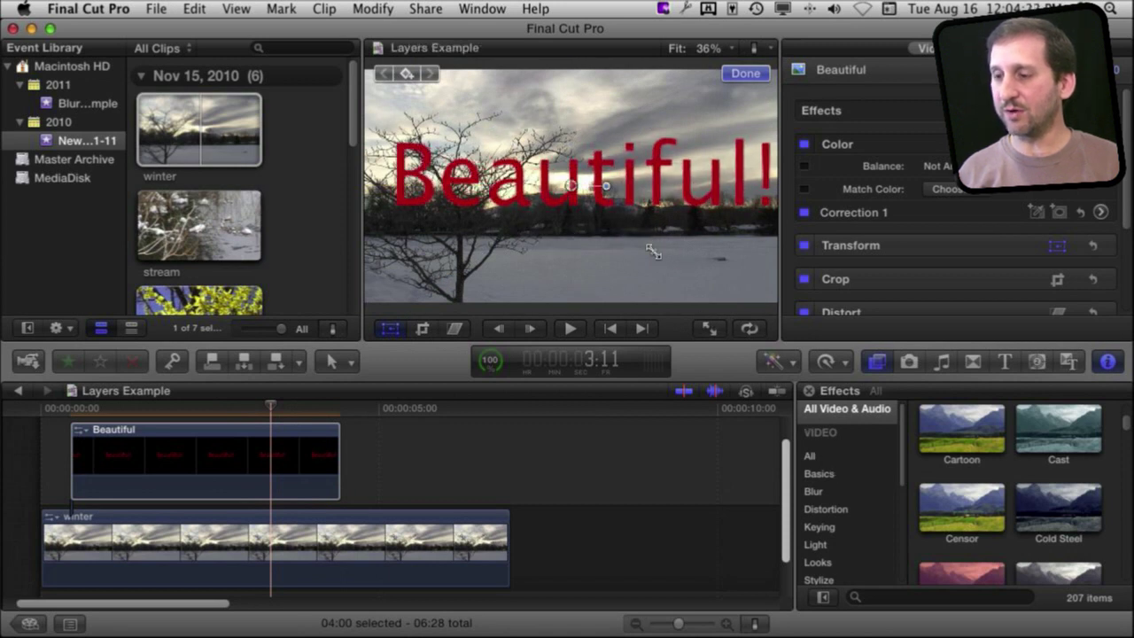
left_click_drag(571, 186, 593, 181)
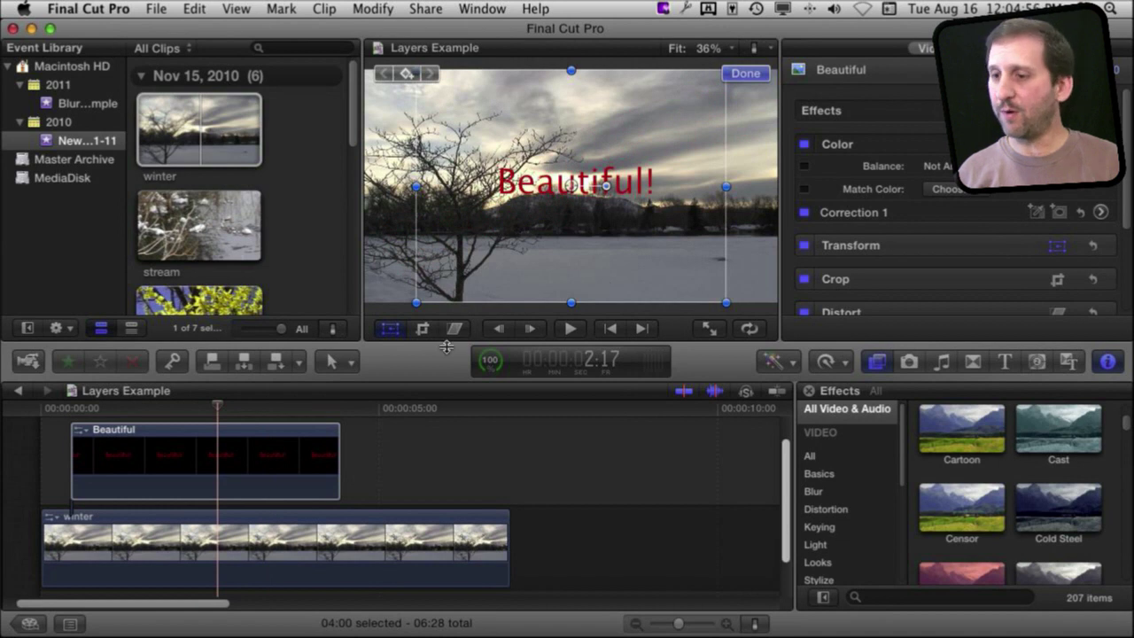
Crop the Beautiful title graphic tight around its text on all four sides.
left_click(420, 329)
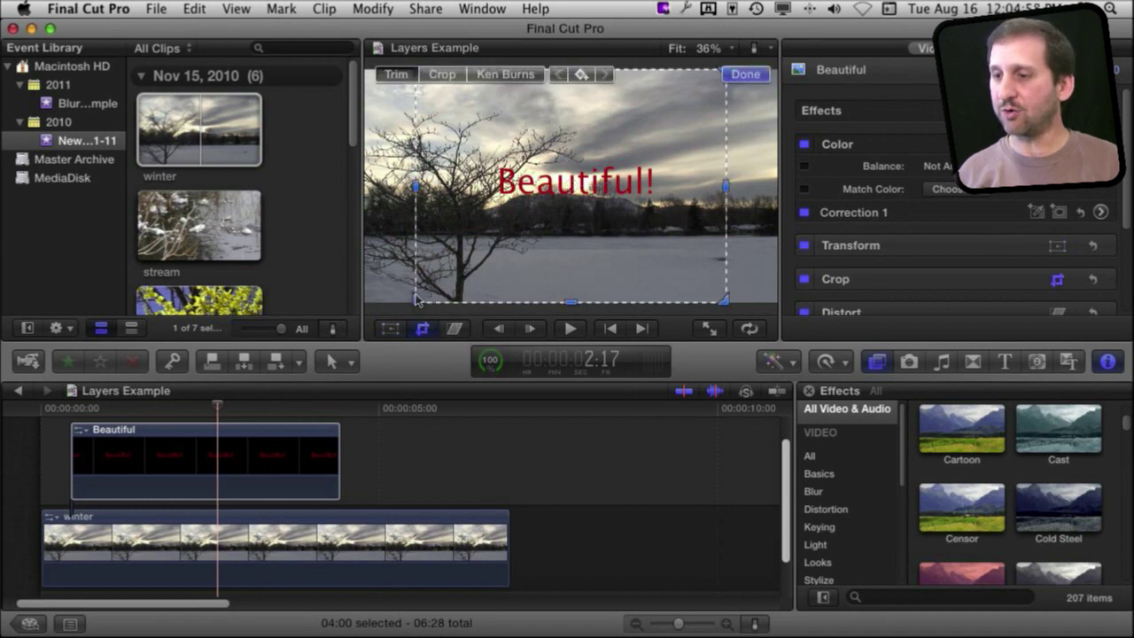
left_click_drag(416, 300, 397, 274)
left_click_drag(719, 174, 764, 207)
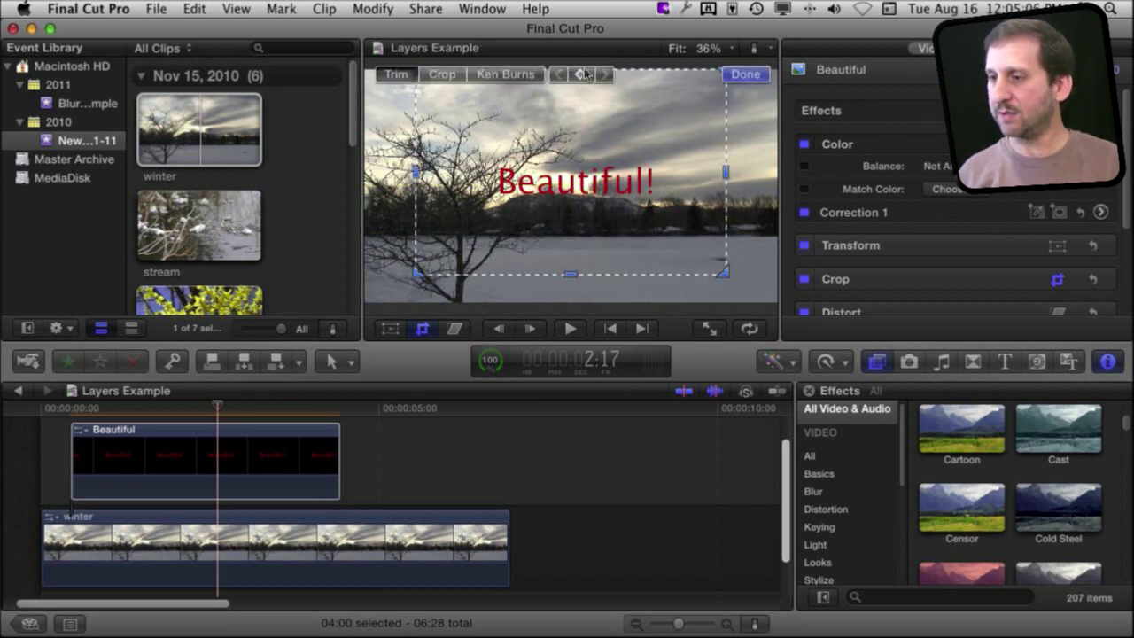
left_click_drag(567, 275, 572, 202)
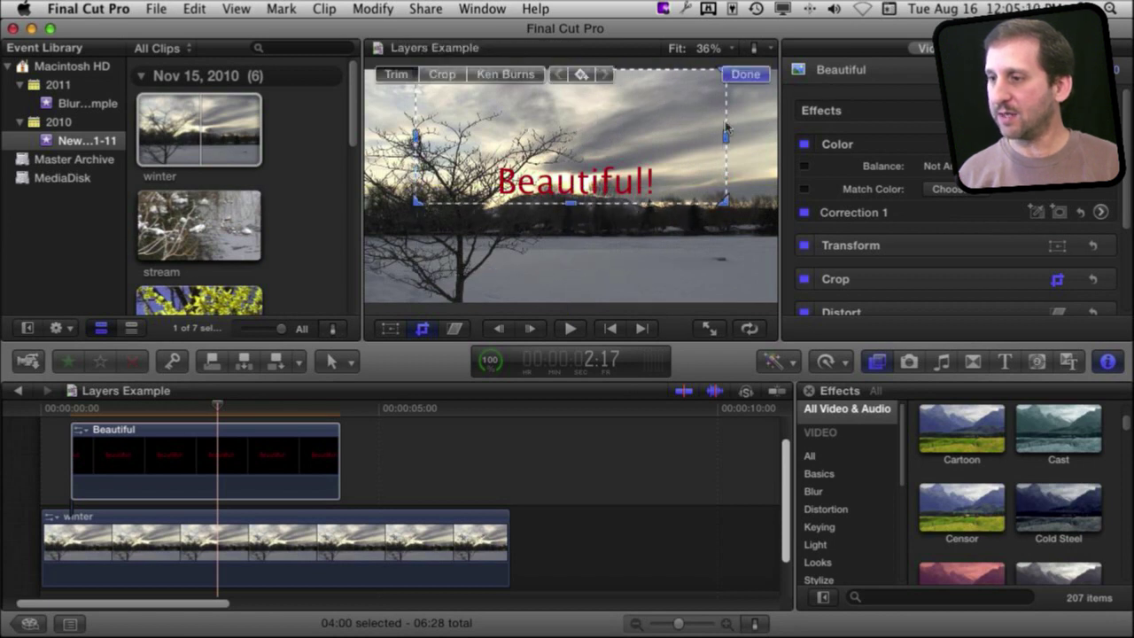
left_click_drag(665, 113, 669, 166)
left_click_drag(574, 120, 568, 158)
left_click_drag(570, 244, 571, 203)
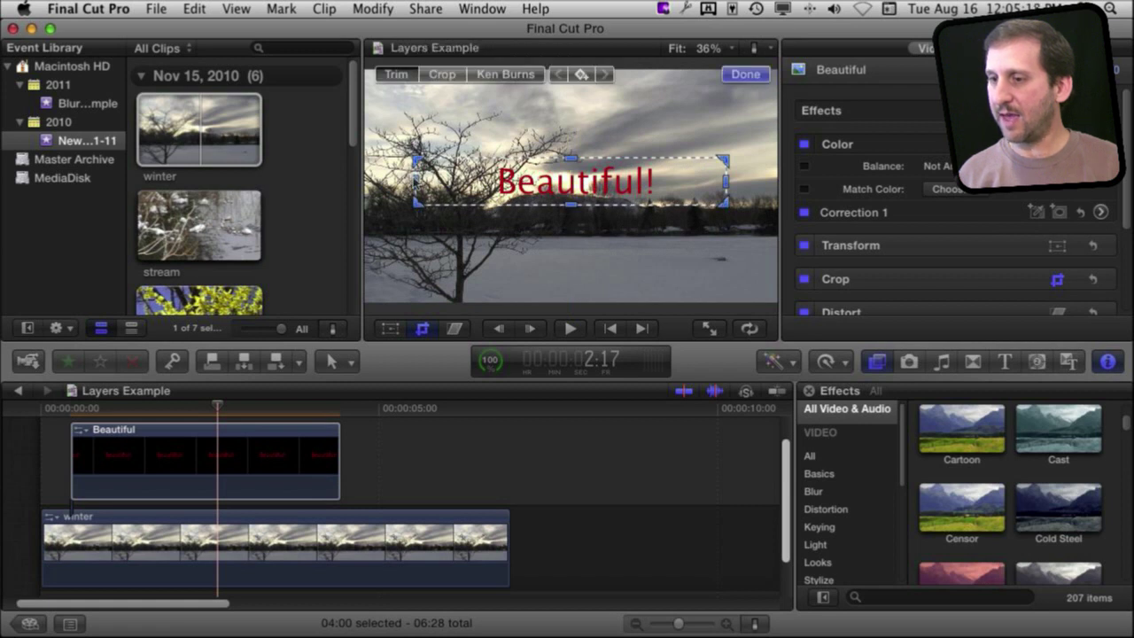
left_click_drag(416, 184, 490, 183)
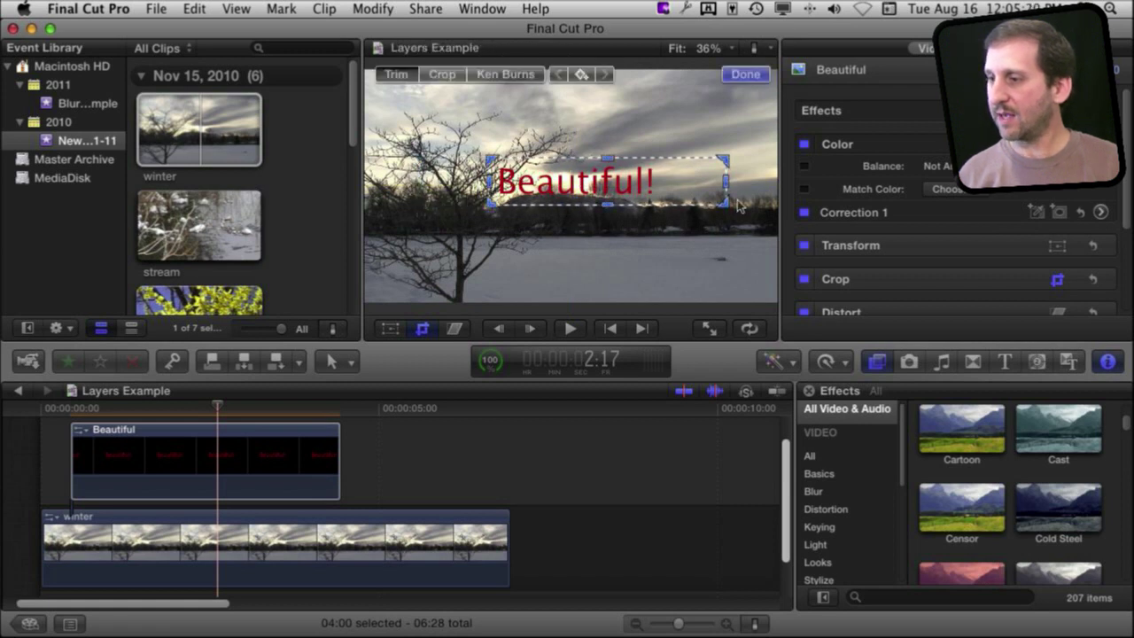
left_click_drag(727, 184, 657, 184)
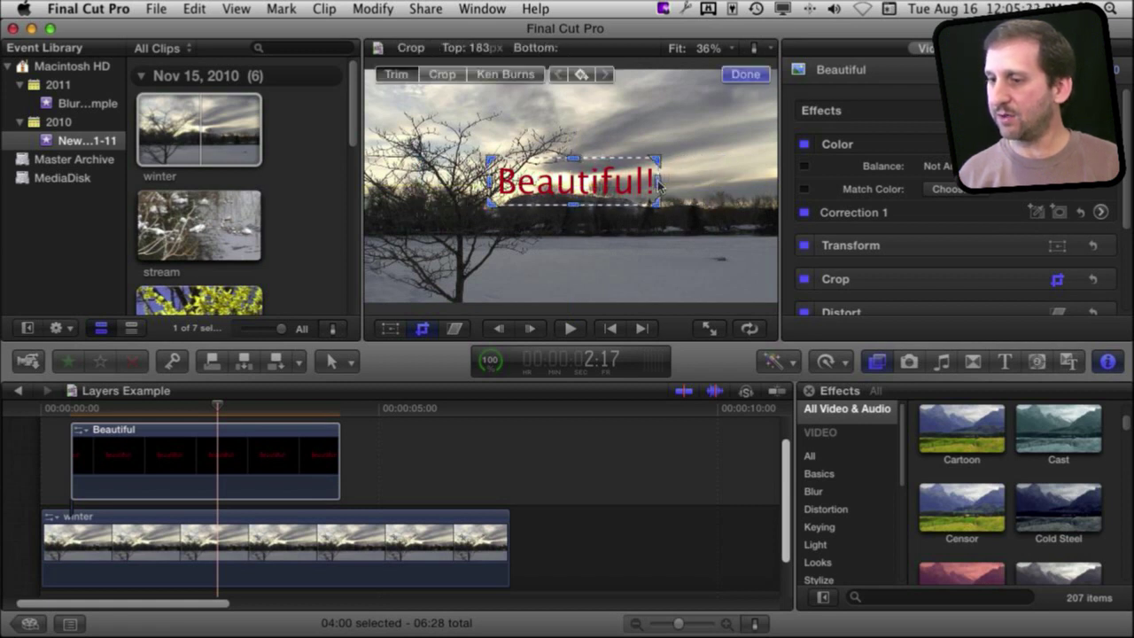
Enlarge the Beautiful title to 210% and rotate it about 14 degrees.
left_click(390, 329)
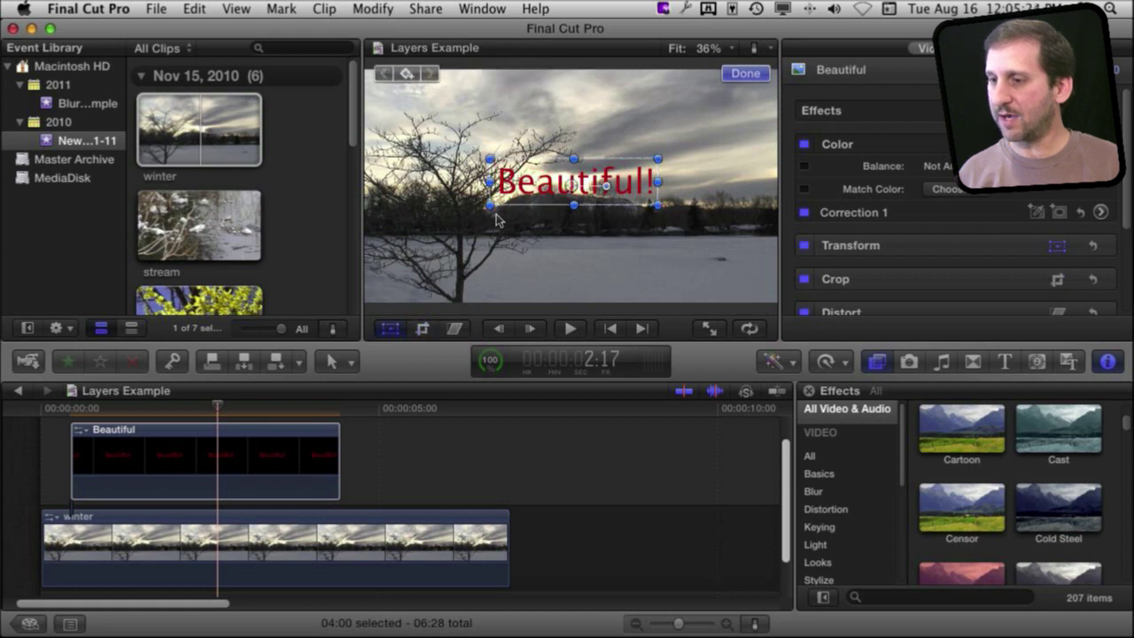
left_click_drag(486, 210, 462, 225)
left_click_drag(610, 191, 597, 159)
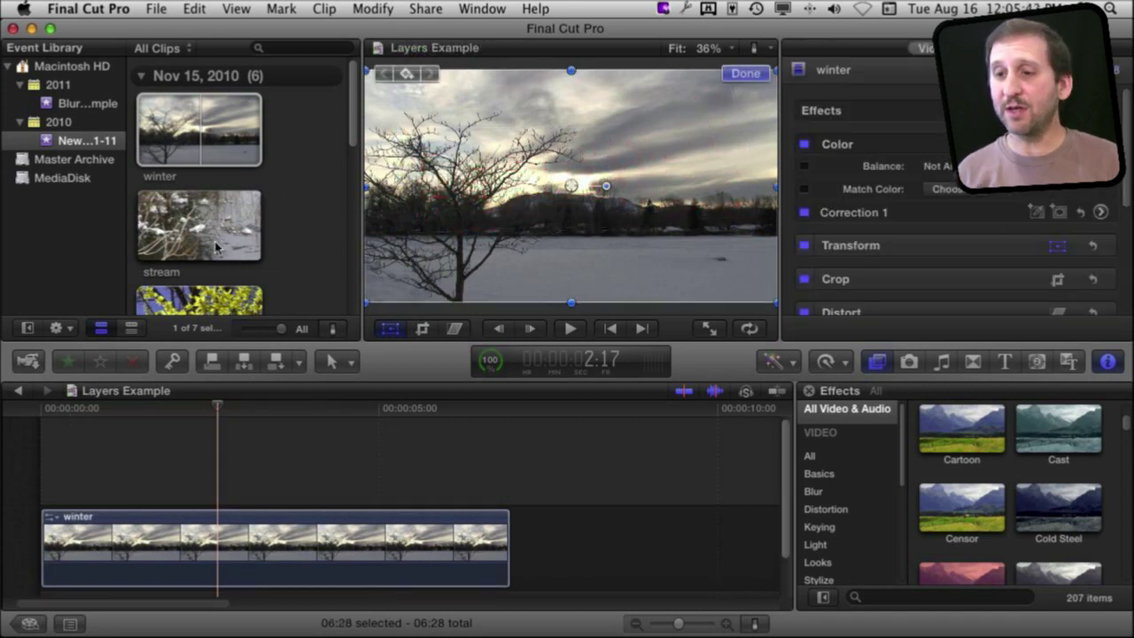
Place yellowbranches above the winter clip and shrink it to about 37%.
left_click(206, 302)
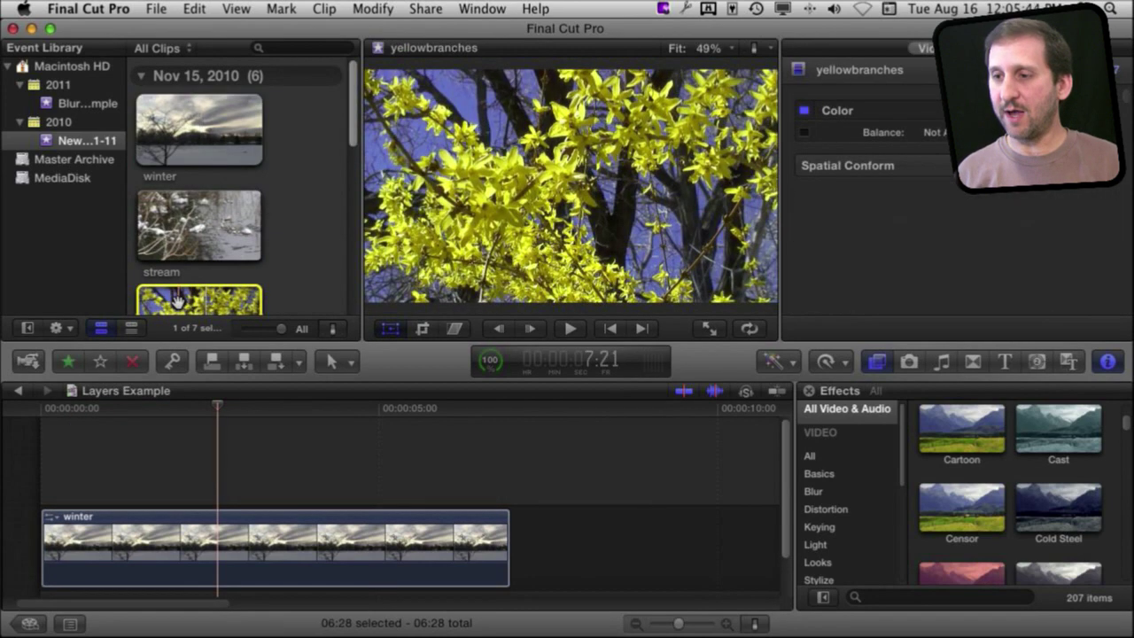
left_click_drag(176, 302, 139, 477)
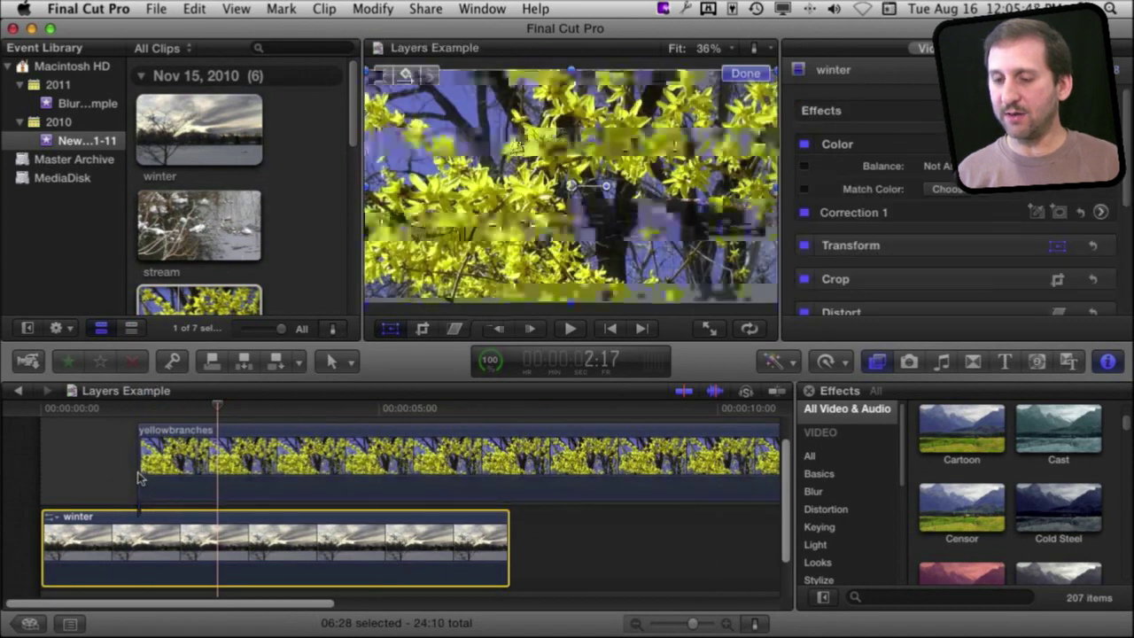
left_click(192, 478)
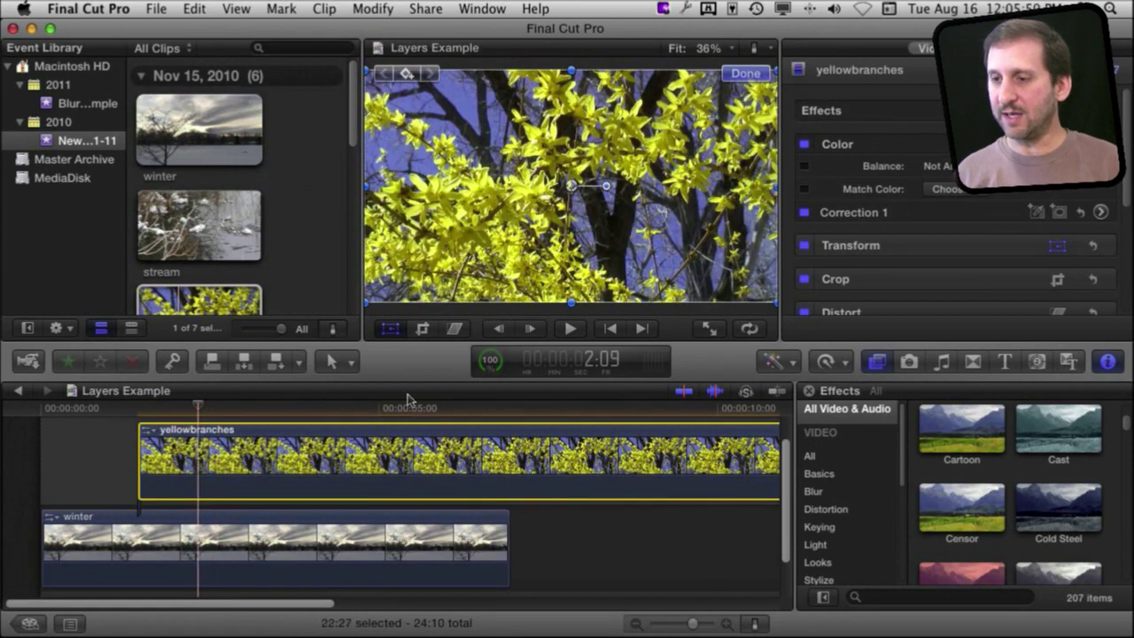
left_click_drag(366, 303, 658, 139)
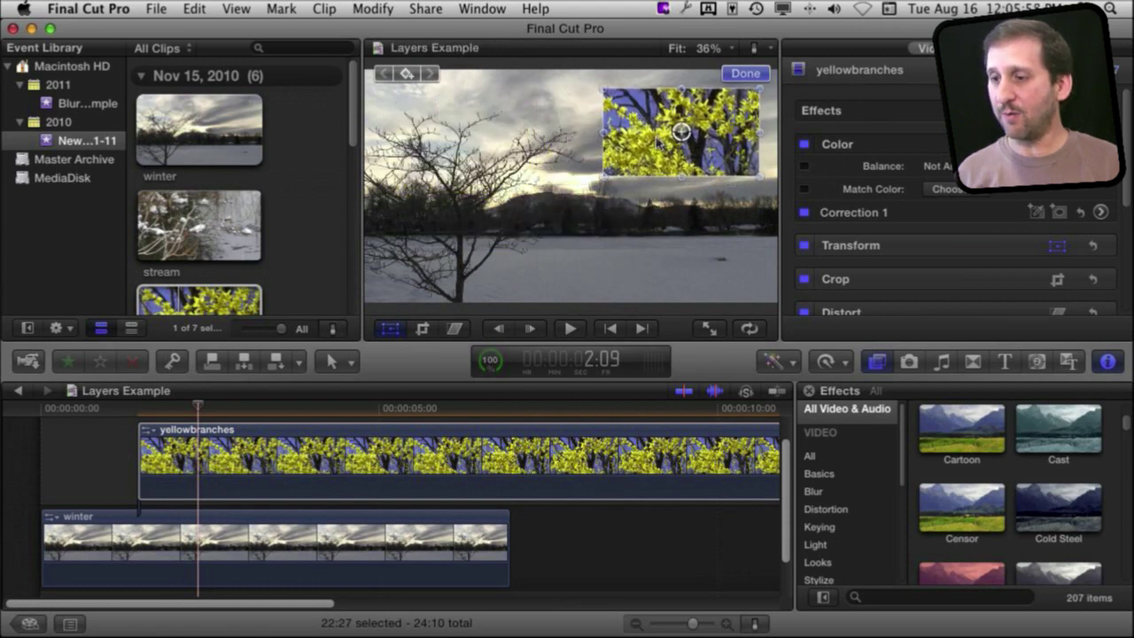
Crop the yellowbranches inset's left side inward to narrow it.
left_click(423, 328)
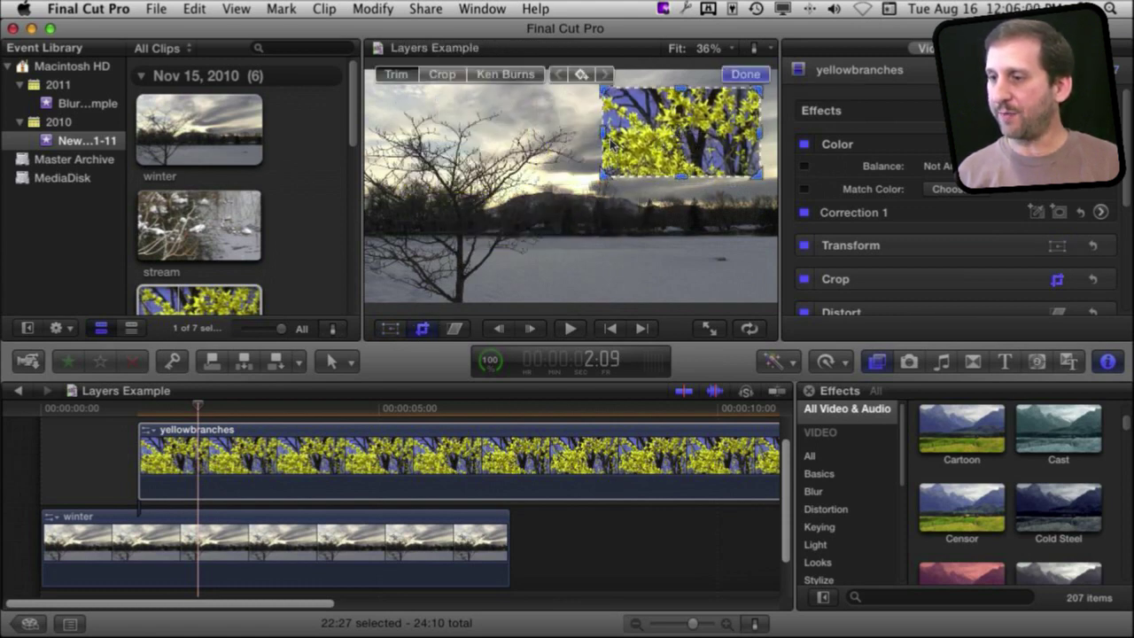
left_click_drag(602, 173, 666, 173)
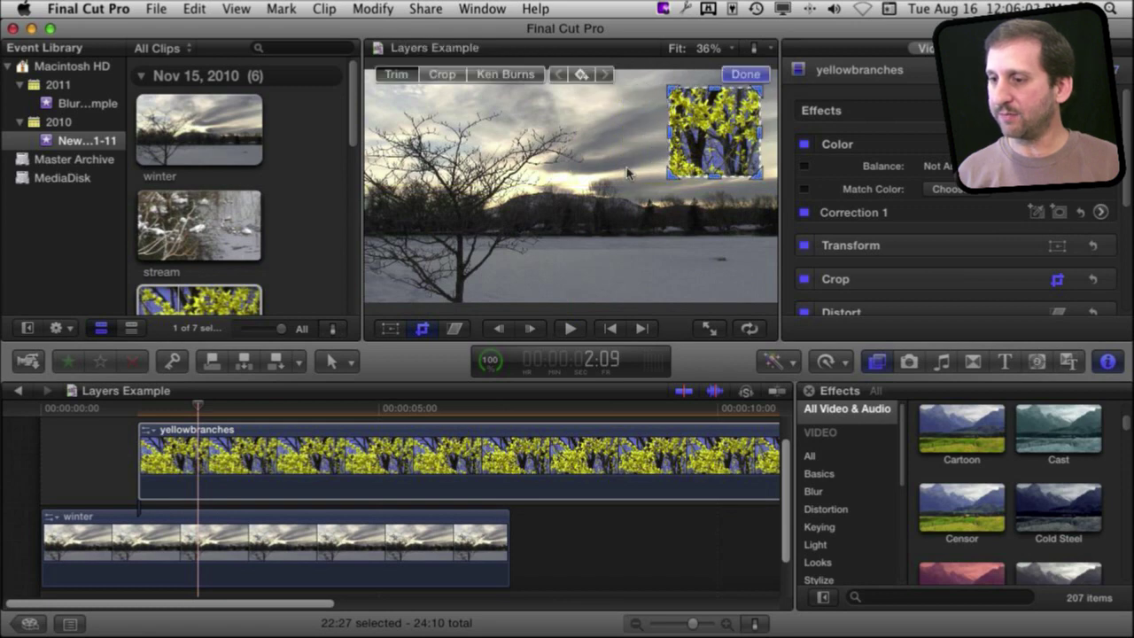
left_click(453, 328)
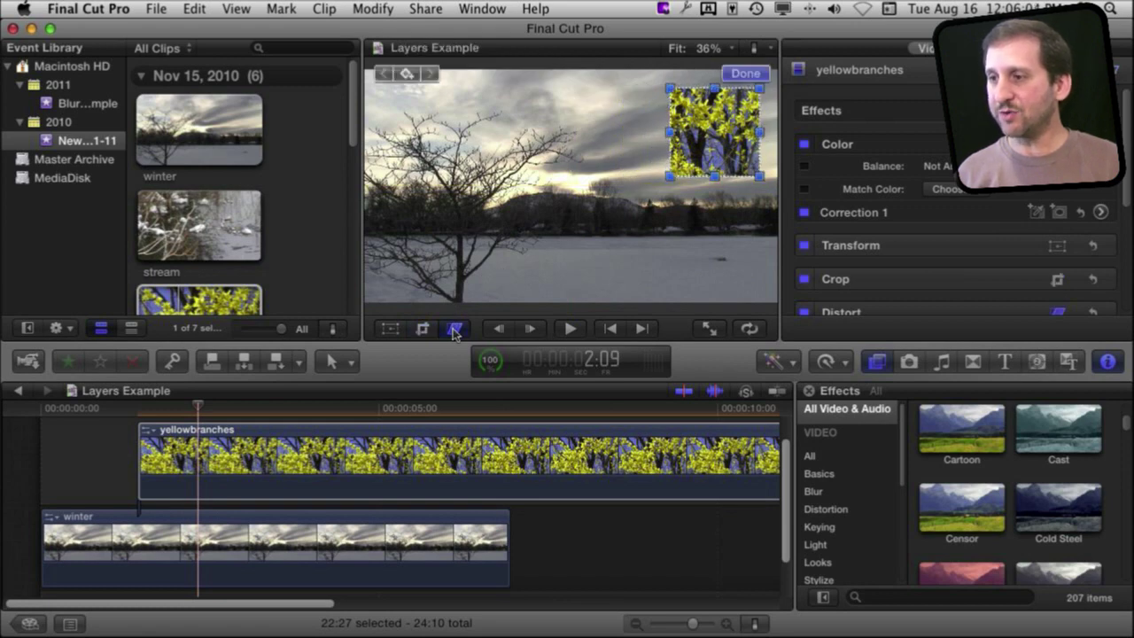
Pull the yellowbranches inset's bottom-left corner inward to skew it, then preview the result.
left_click(675, 181)
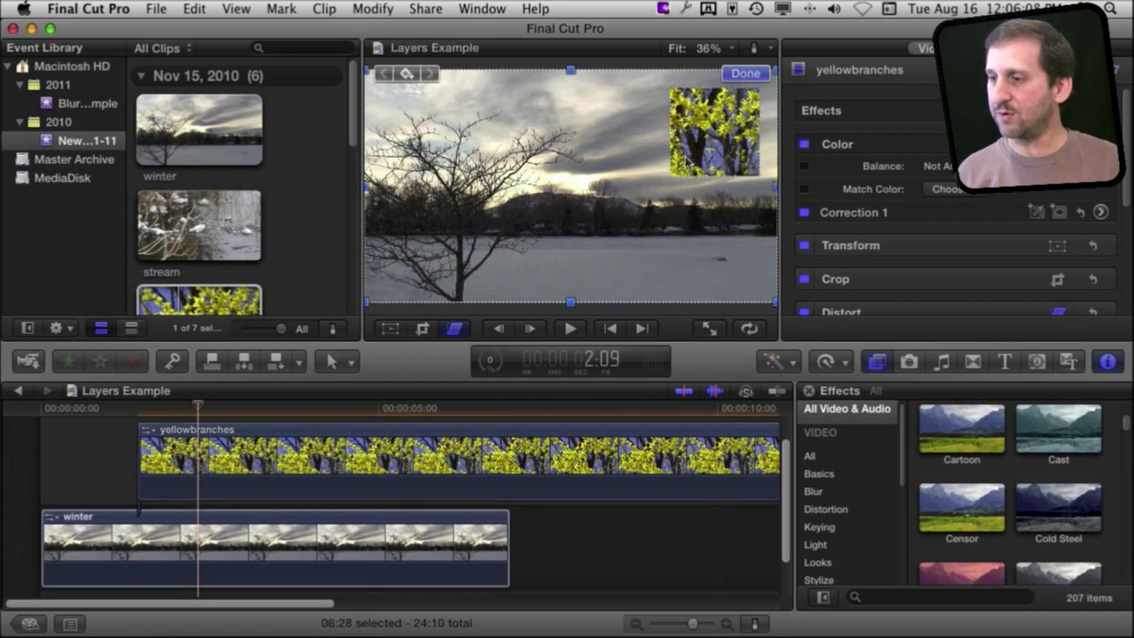
left_click(387, 448)
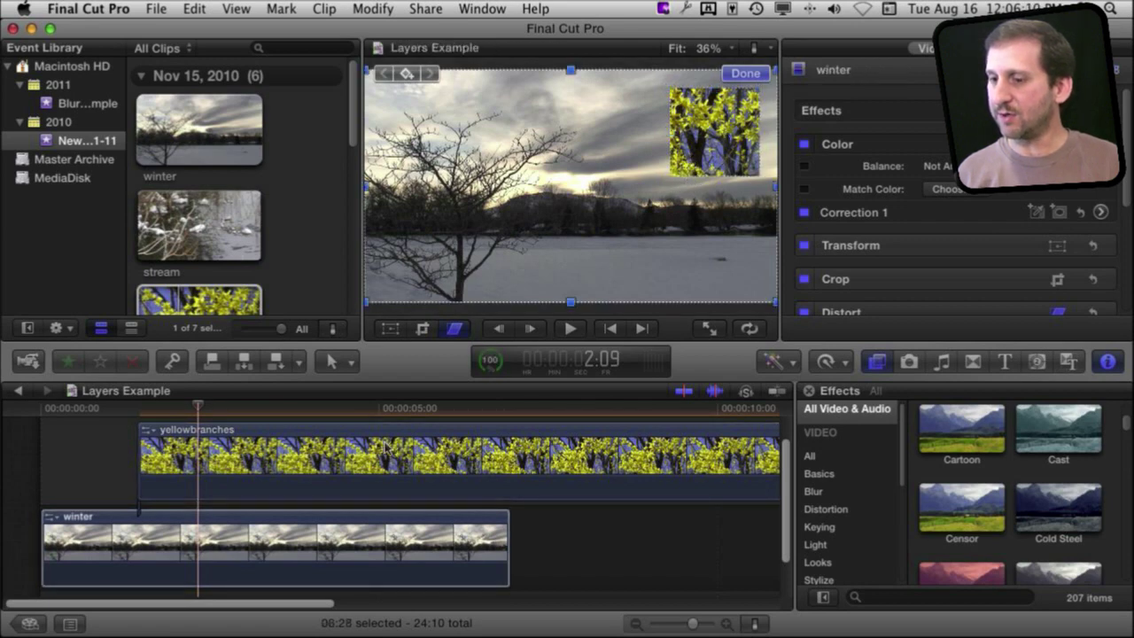
left_click_drag(669, 175, 717, 232)
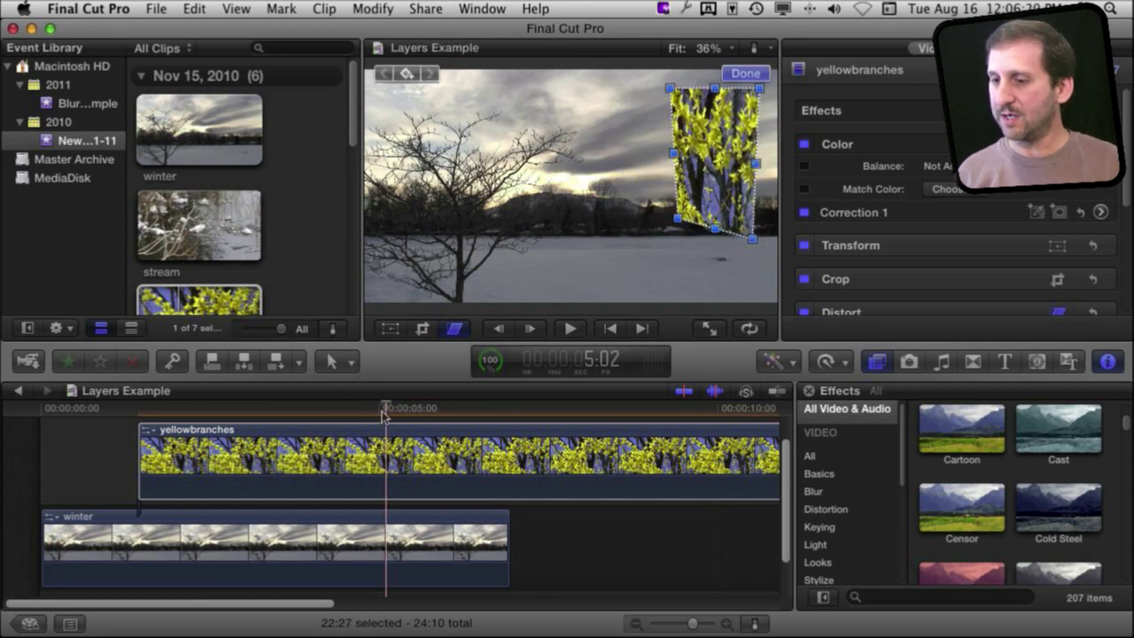
left_click(377, 438)
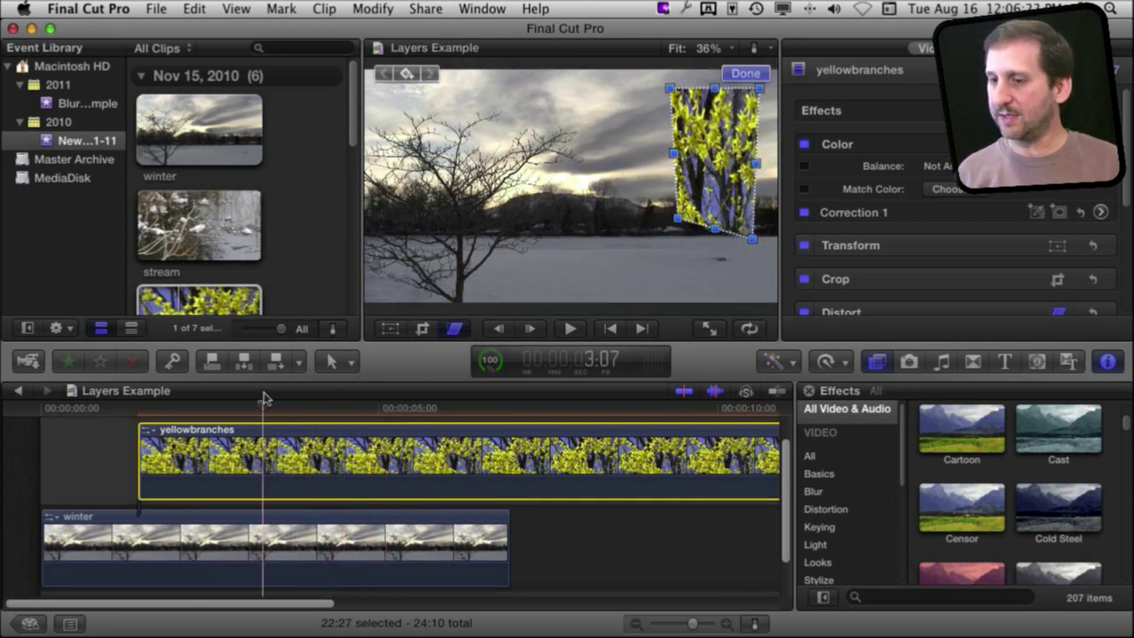
mouse_move(263, 400)
left_mouse_down()
mouse_move(392, 399)
mouse_move(263, 403)
left_mouse_up()
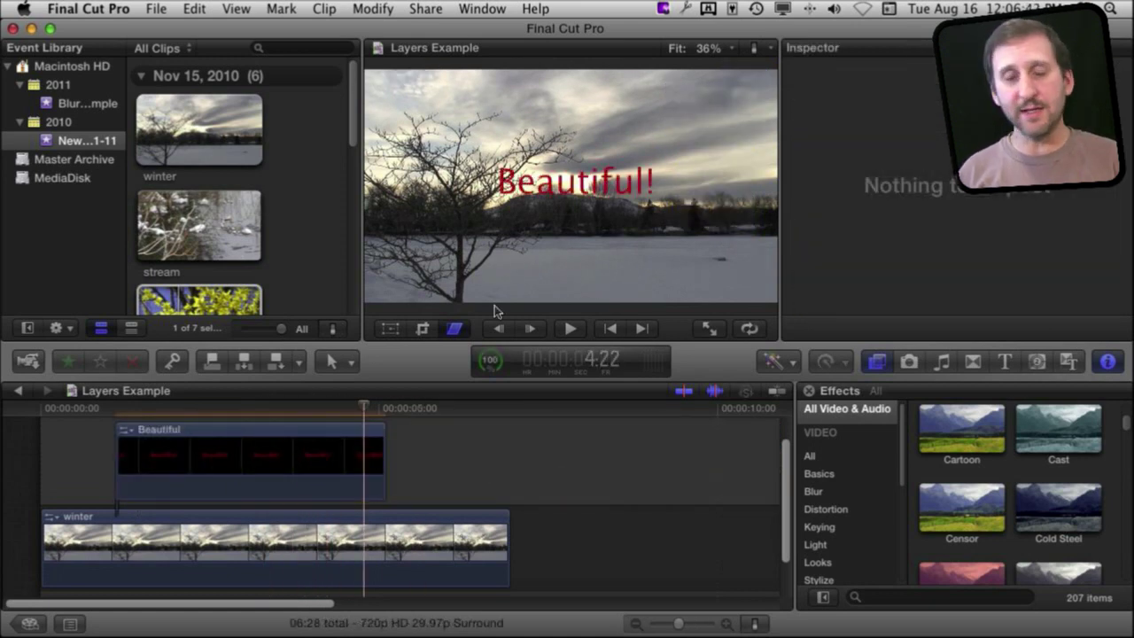
Drag the Beautiful! title to the upper right and reveal its Transform, Trim, Distort and Opacity lanes.
left_click(386, 330)
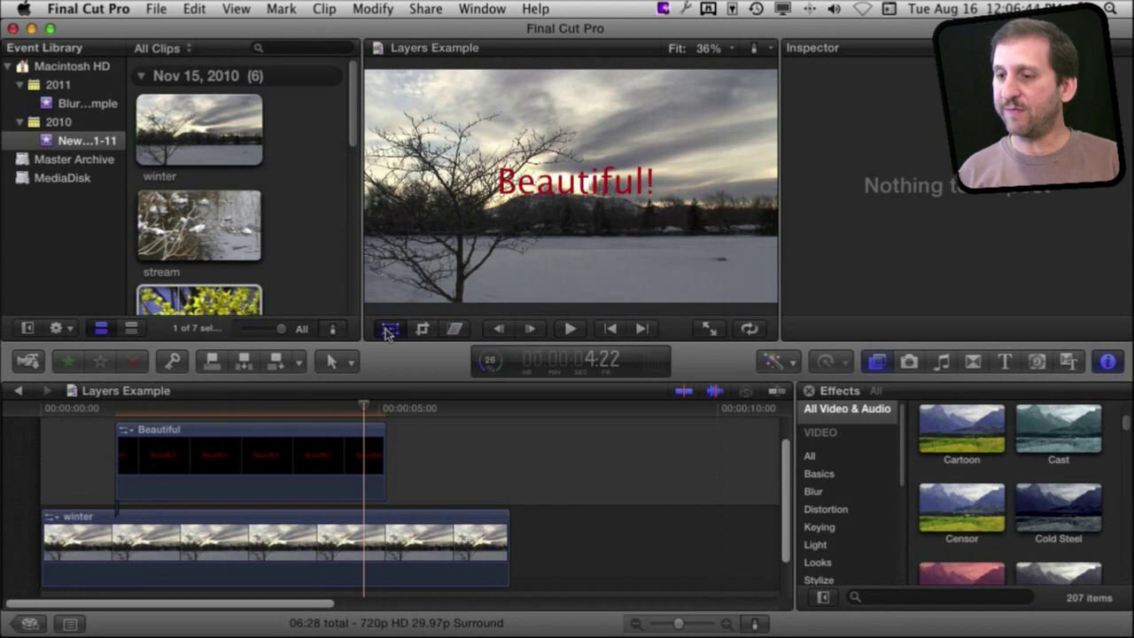
left_click_drag(613, 166, 719, 93)
left_click(159, 473)
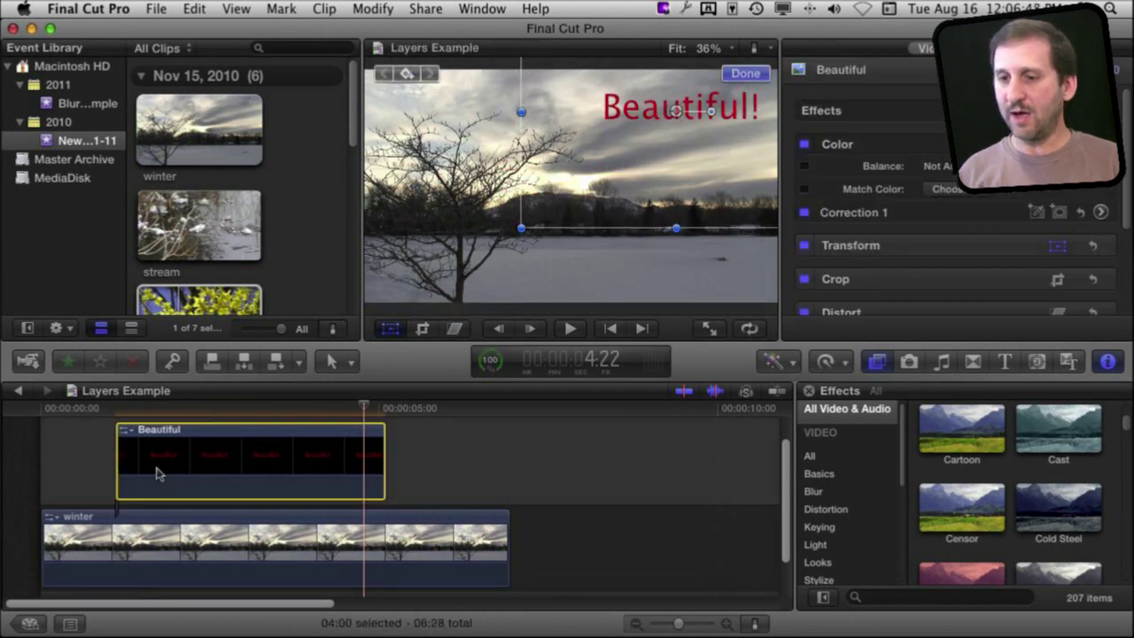
left_click(126, 432)
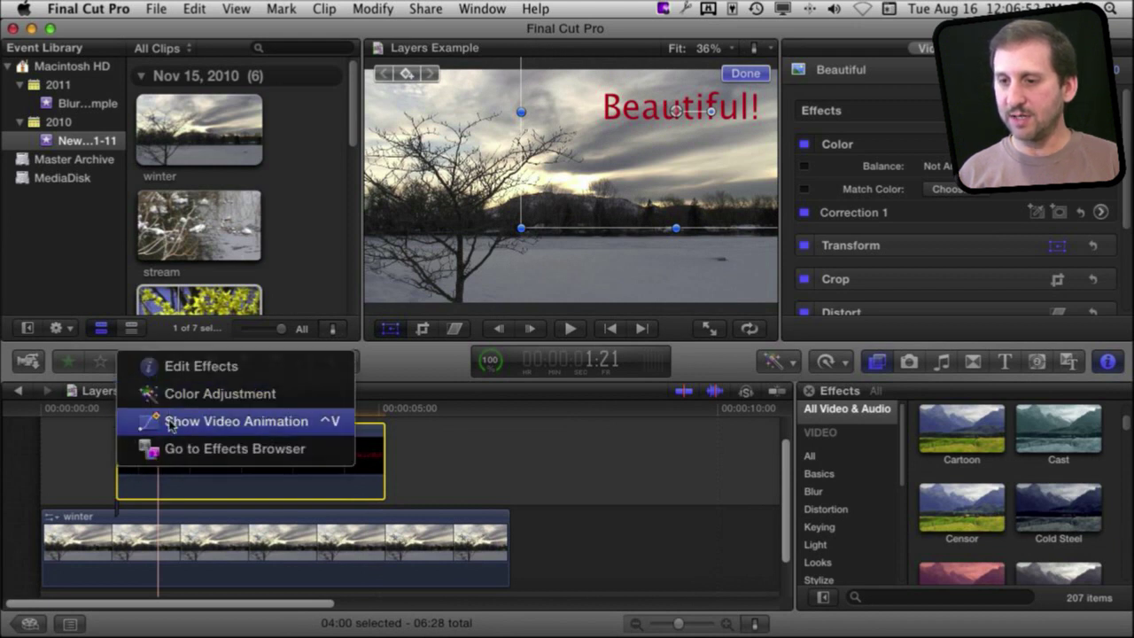
left_click(170, 422)
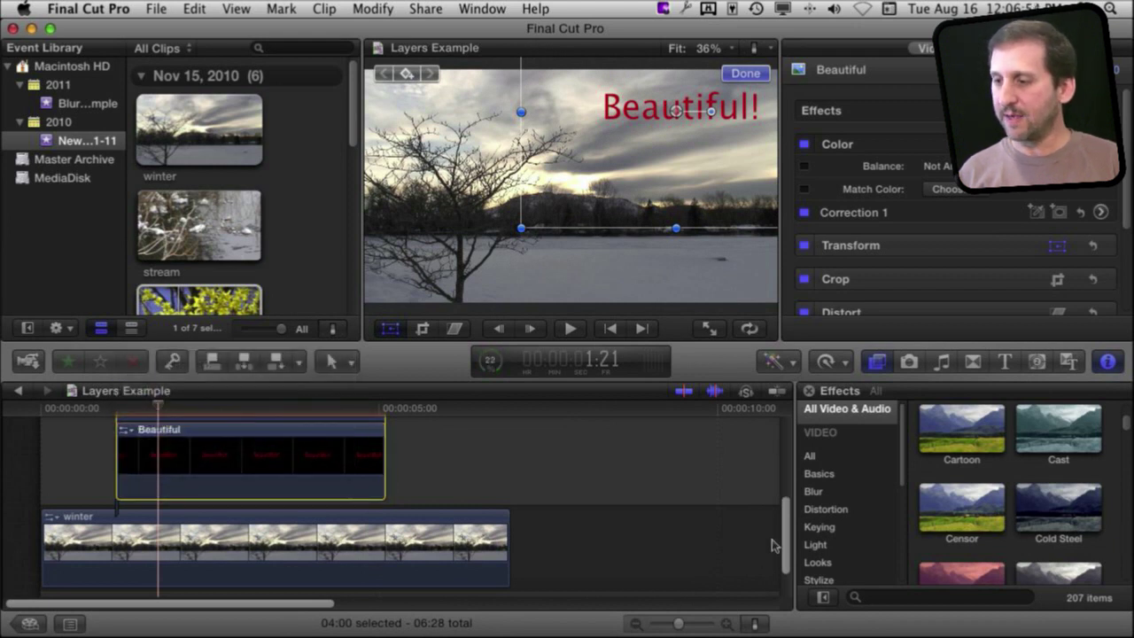
left_click_drag(790, 532, 791, 487)
Add fade-in and fade-out ramps to the title's Compositing: Opacity lane.
left_click(205, 502)
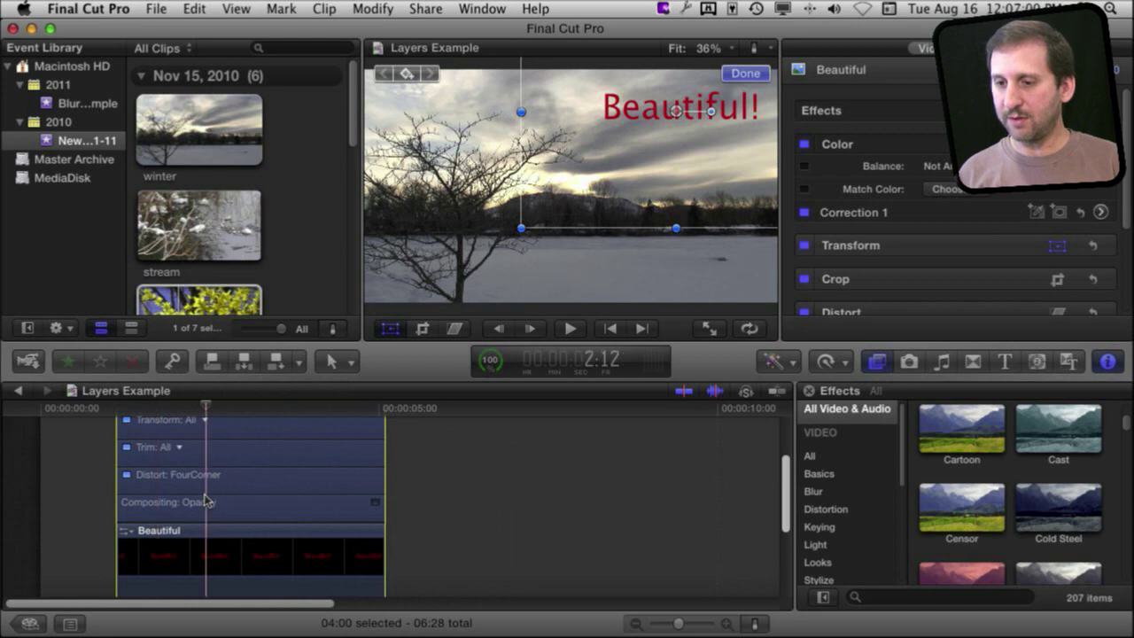
left_click(142, 509)
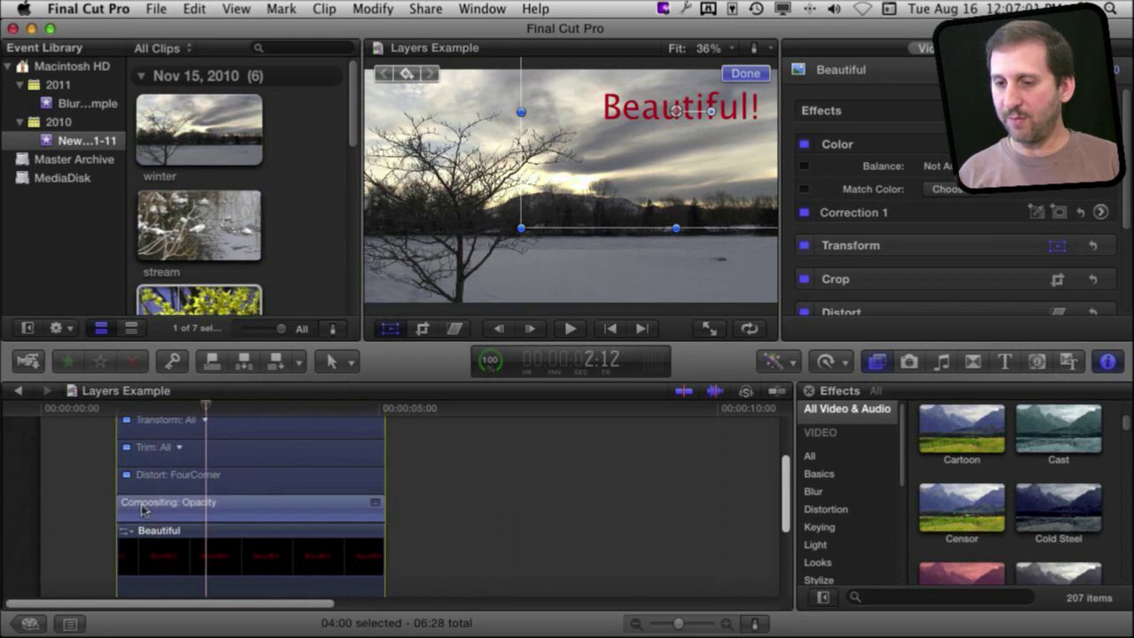
double_click(273, 509)
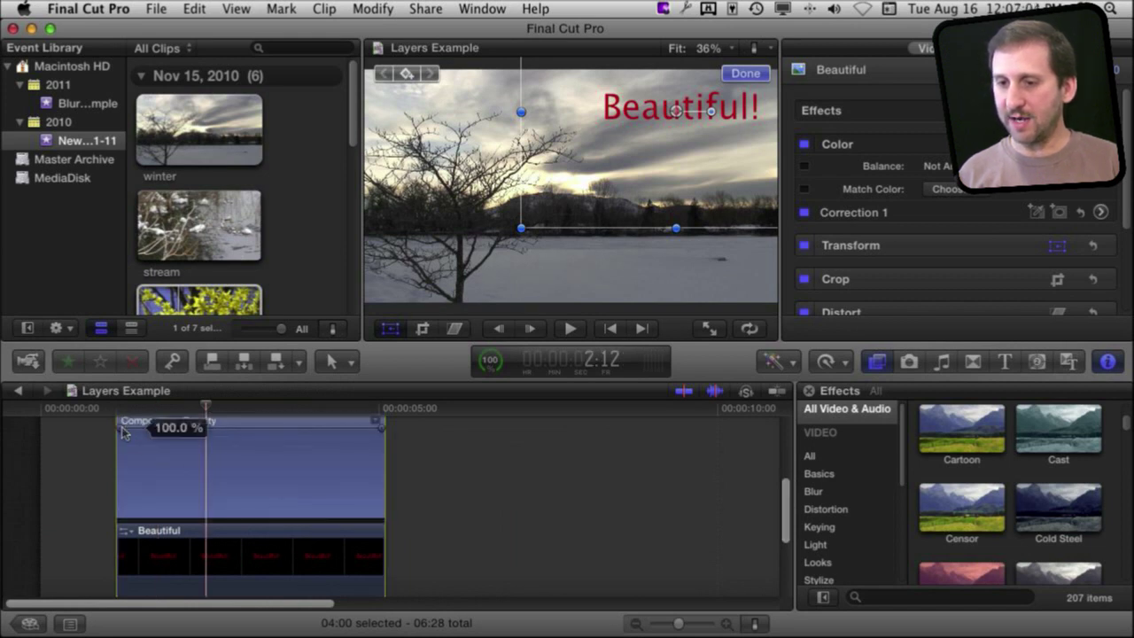
left_click_drag(120, 422, 160, 430)
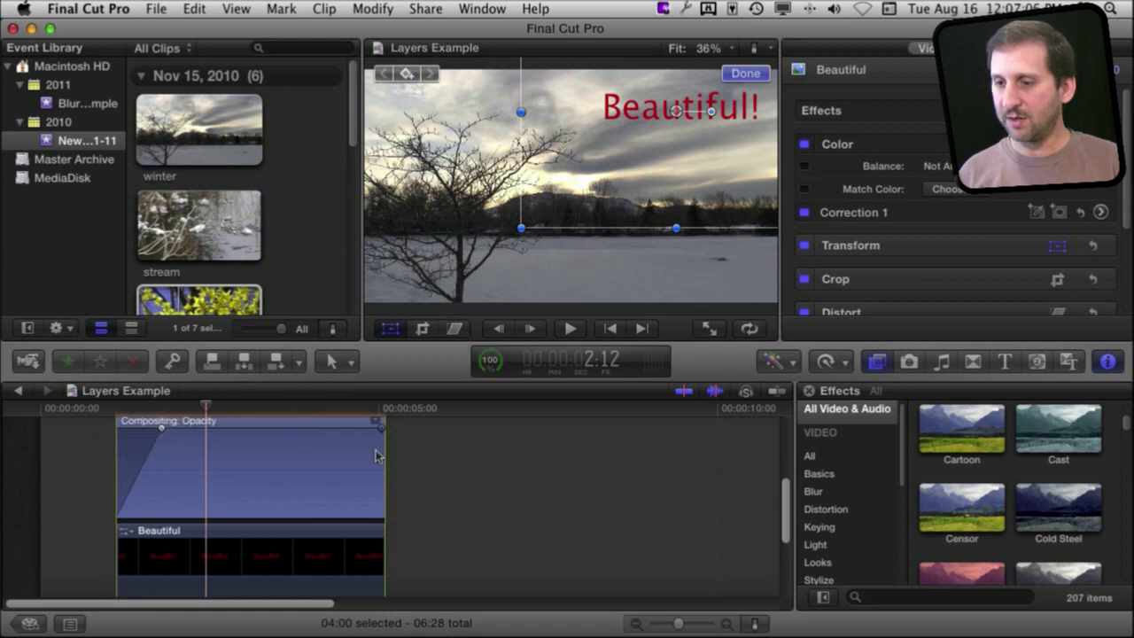
left_click_drag(376, 429, 333, 428)
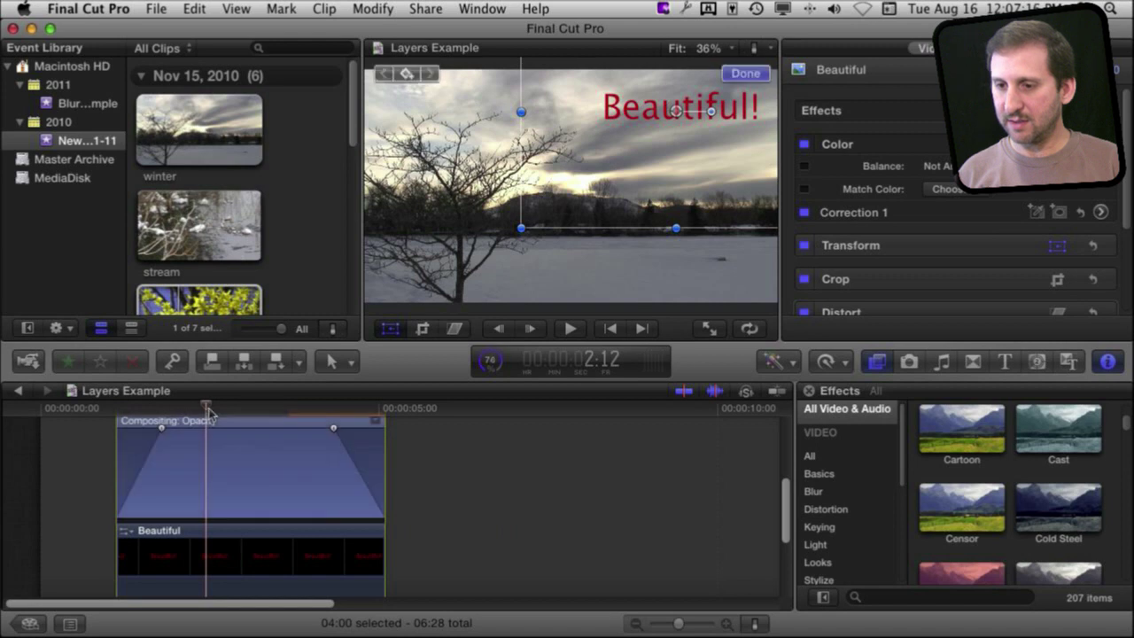
Scrub through the title's fade-in to check it, then hide the animation lanes.
left_click(145, 408)
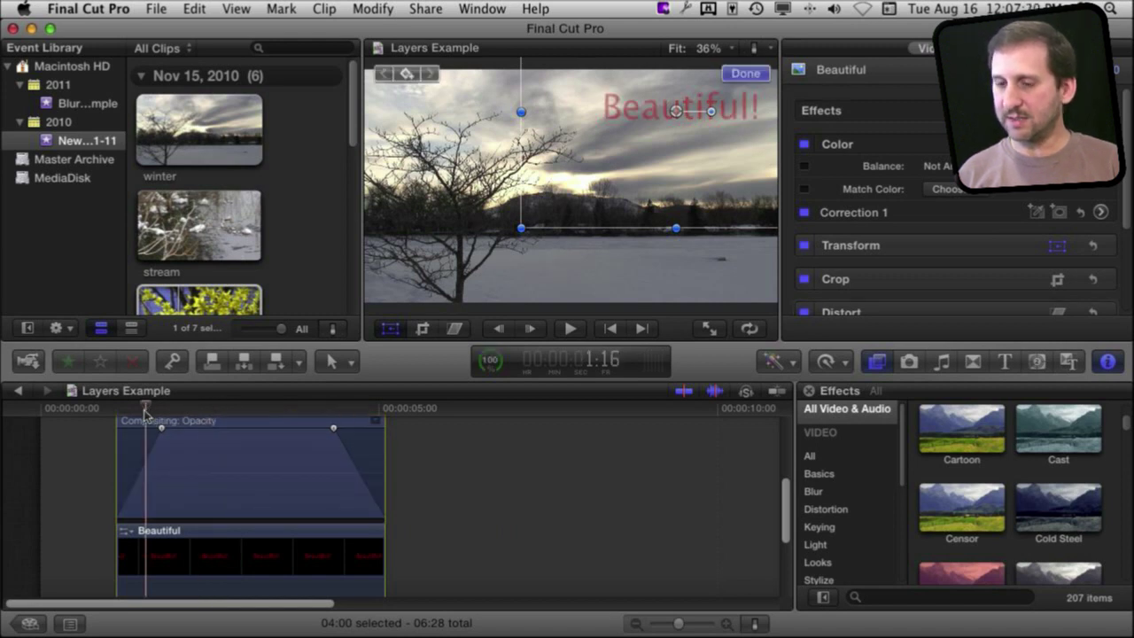
left_click_drag(145, 409, 229, 414)
key("ctrl+v")
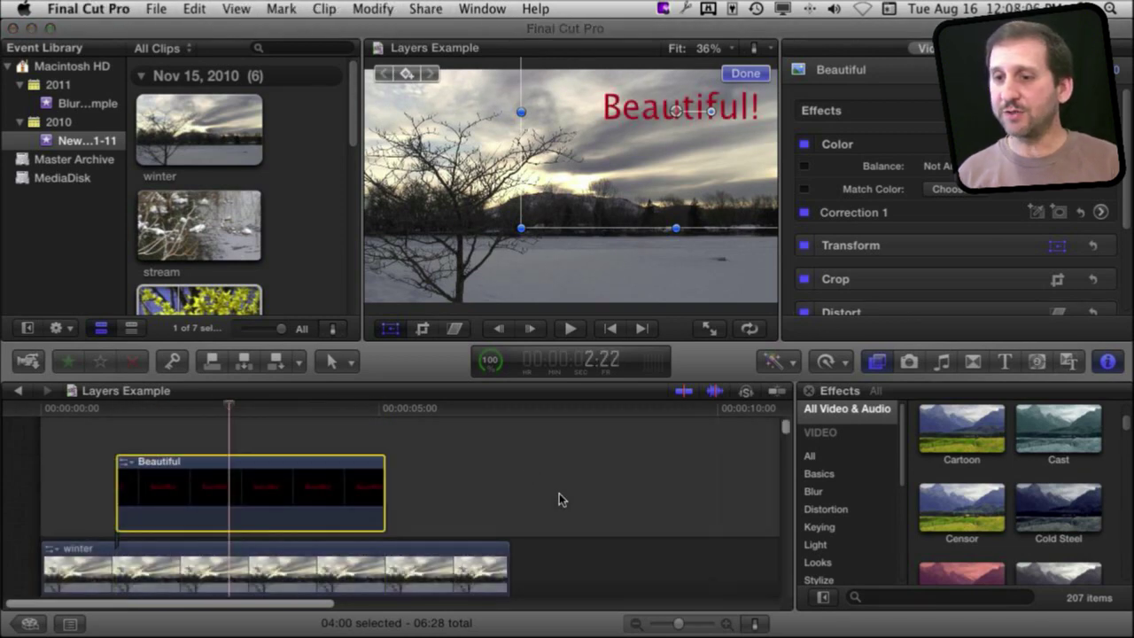
Place the yellowbranches clip in the timeline above the Beautiful title.
left_click_drag(188, 305, 148, 440)
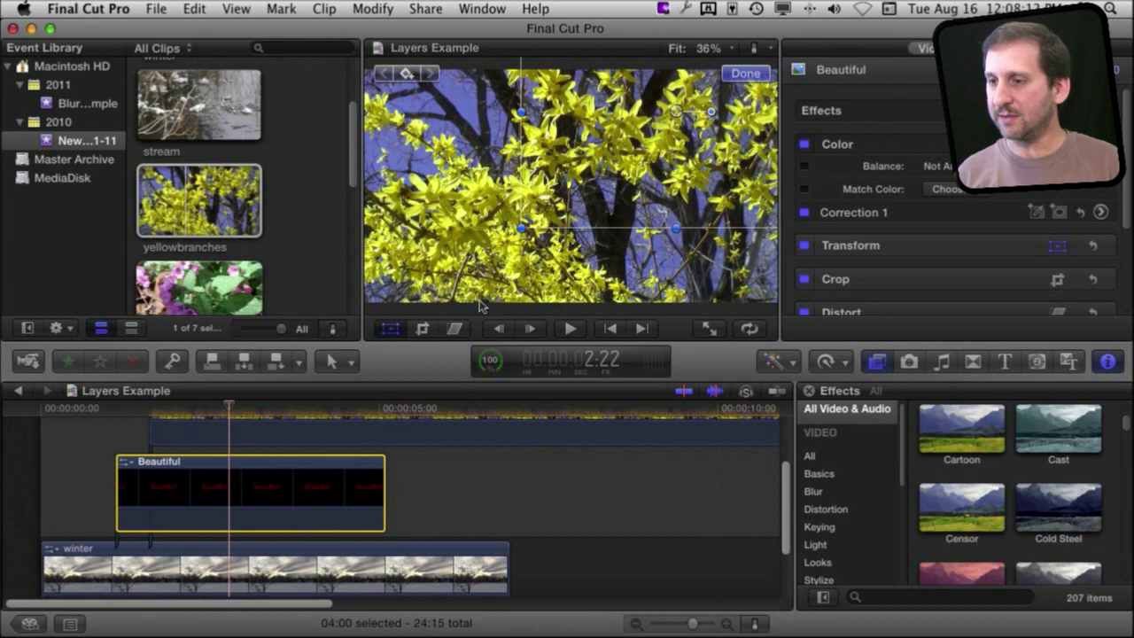
right_click(265, 425)
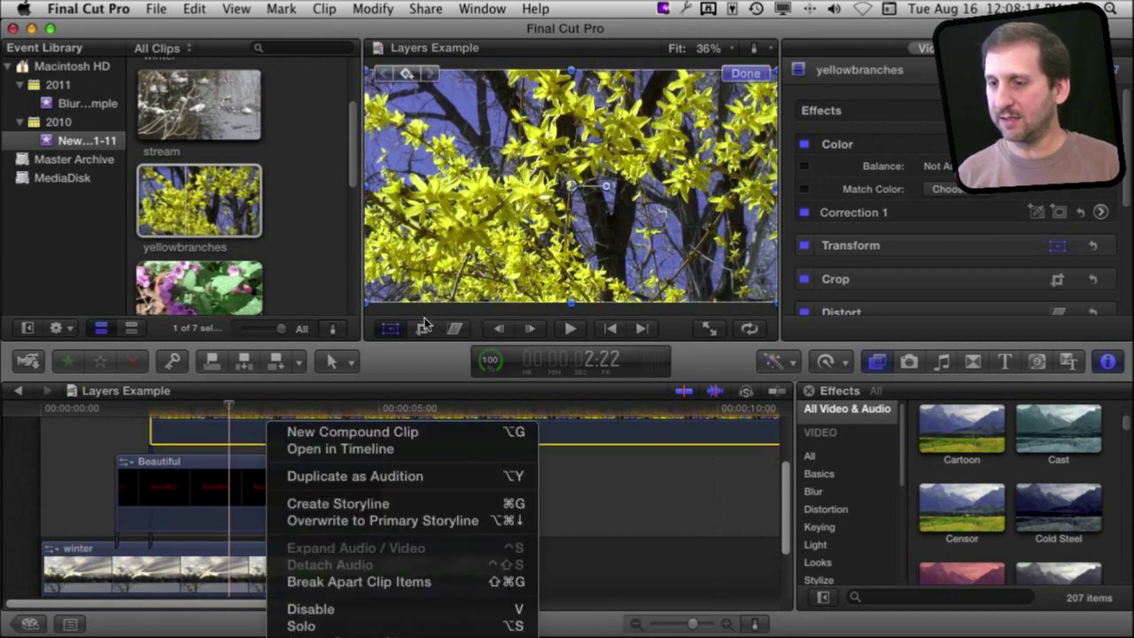
left_click(367, 303)
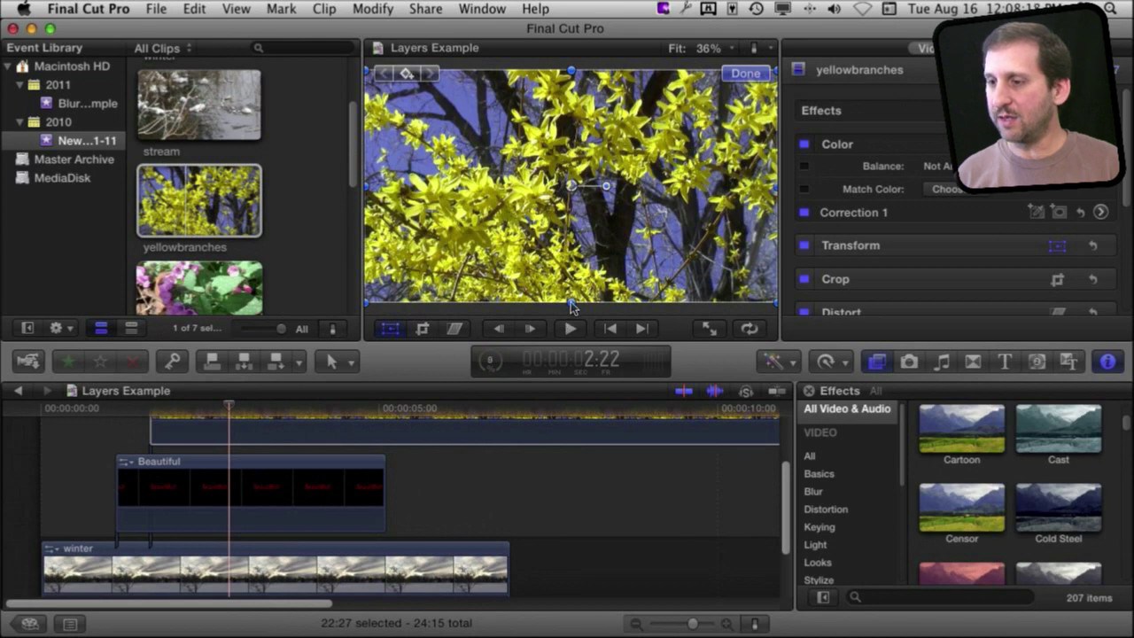
Shrink yellowbranches to about 44% width and move it to the frame's upper-left corner.
left_click_drag(570, 301, 554, 228)
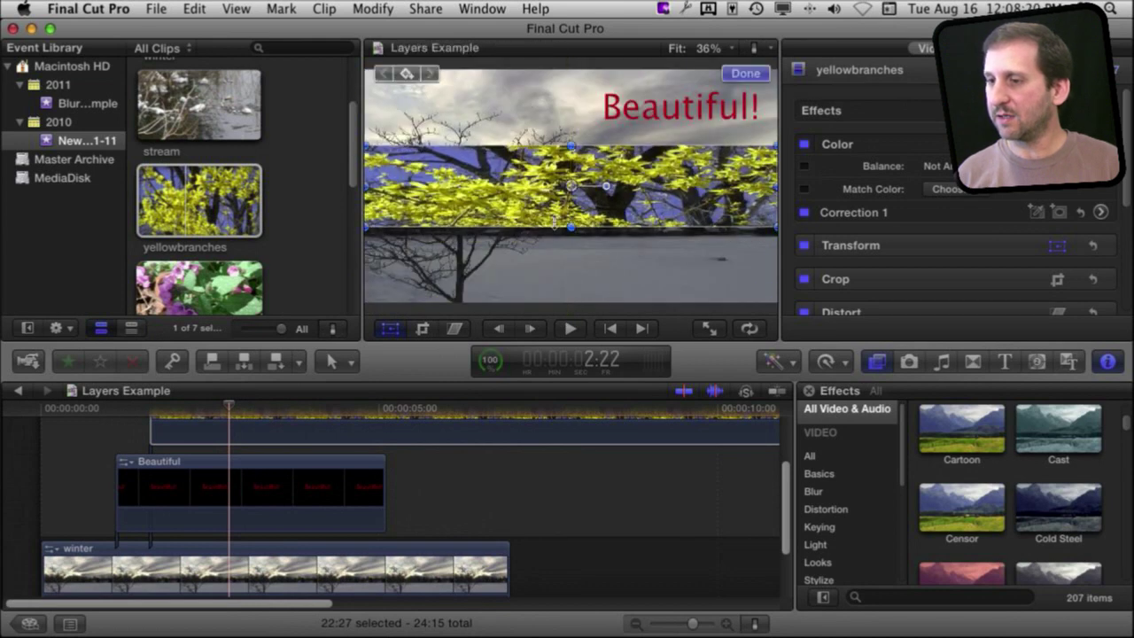
left_click_drag(366, 187, 528, 217)
left_click_drag(565, 183, 423, 131)
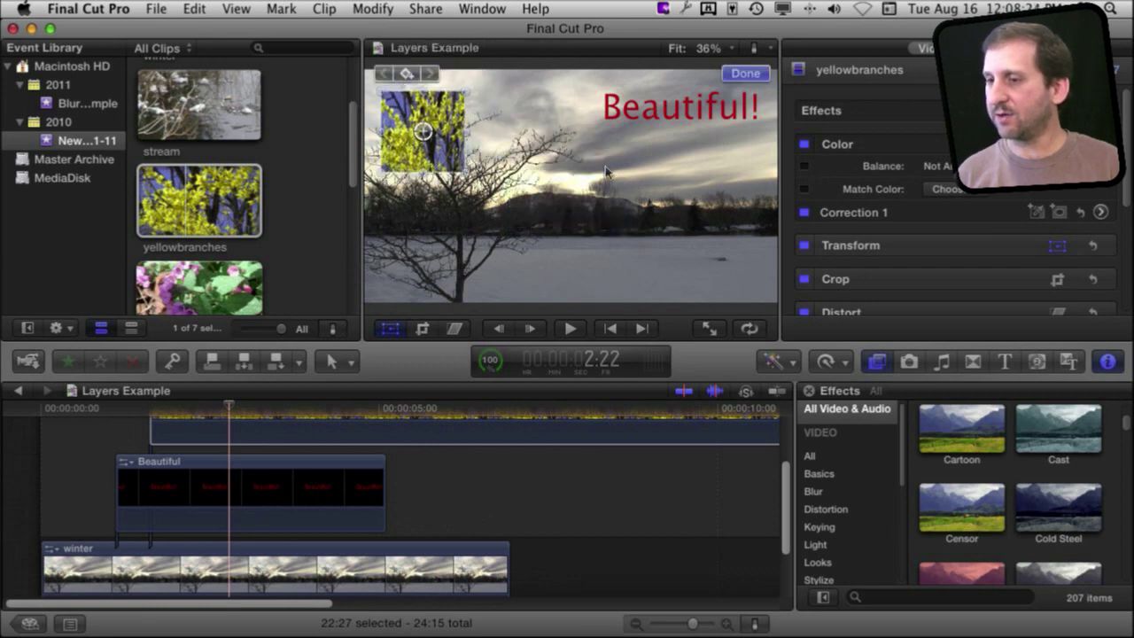